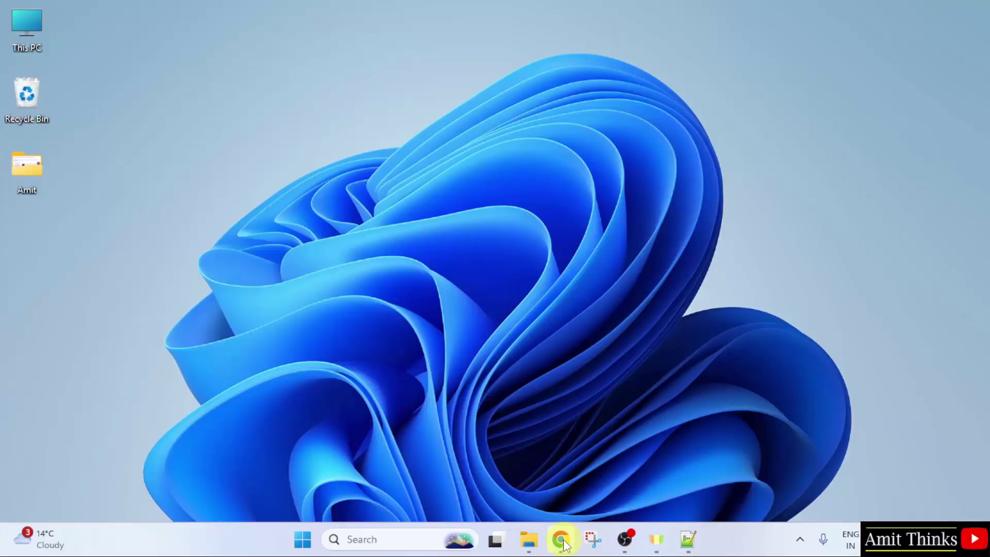
# Step: Search Google for 'anaconda' in Chrome to list anaconda.com and its download page
pyautogui.click(563, 541)
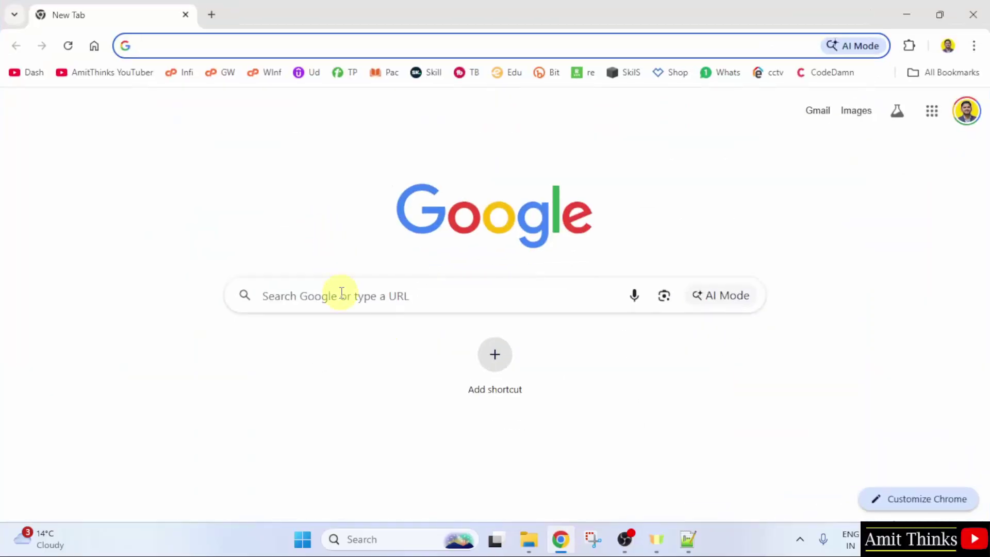
pyautogui.click(341, 296)
pyautogui.write('anaconda')
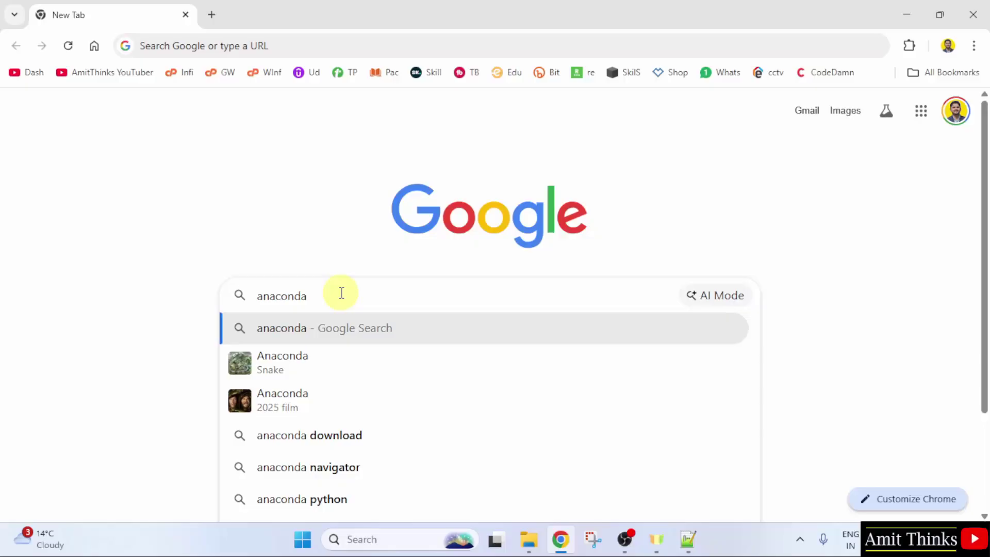
pyautogui.press('Return')
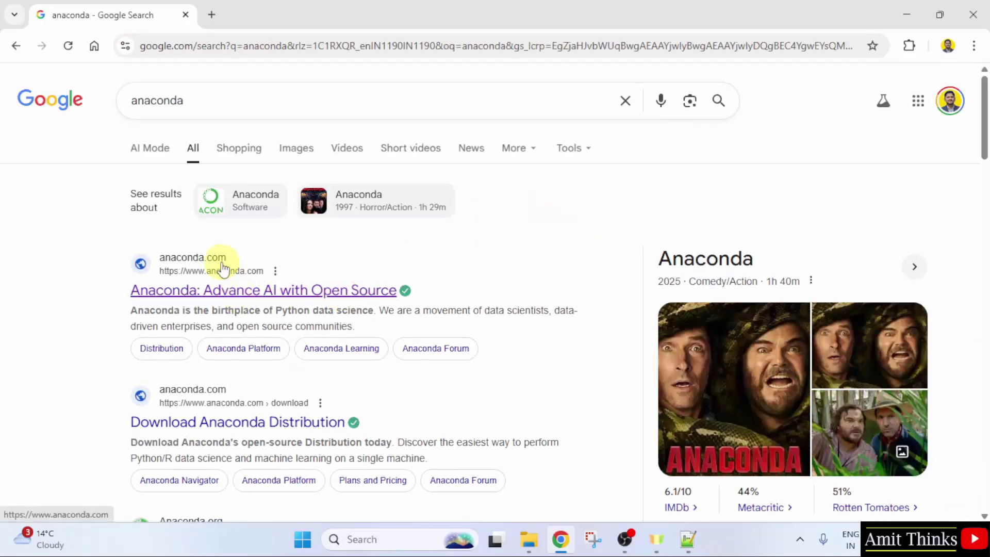
# Step: Go from anaconda.com to the Free Download Distribution page, then Get Started to sign up
pyautogui.click(272, 294)
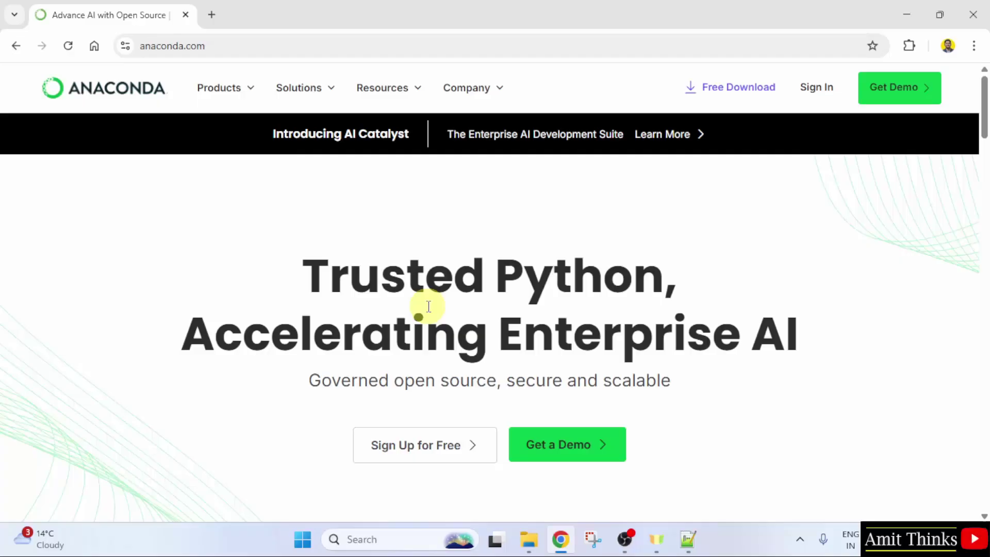
pyautogui.click(757, 91)
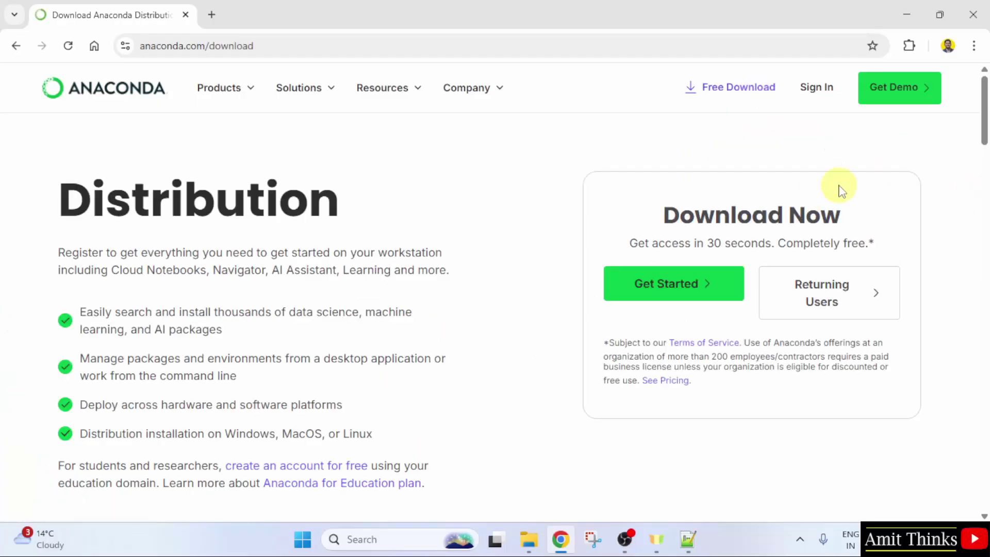
pyautogui.doubleClick(224, 205)
pyautogui.click(411, 197)
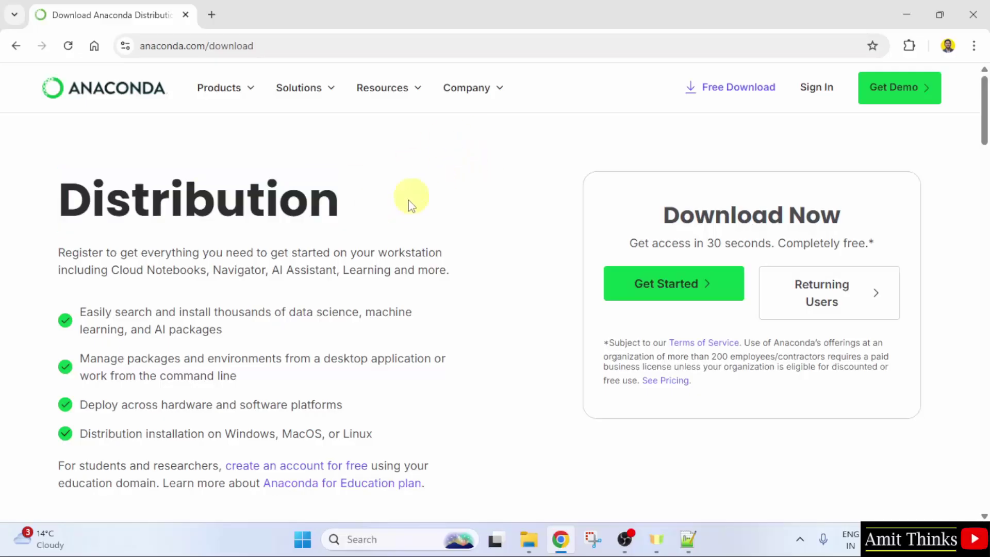
pyautogui.click(675, 297)
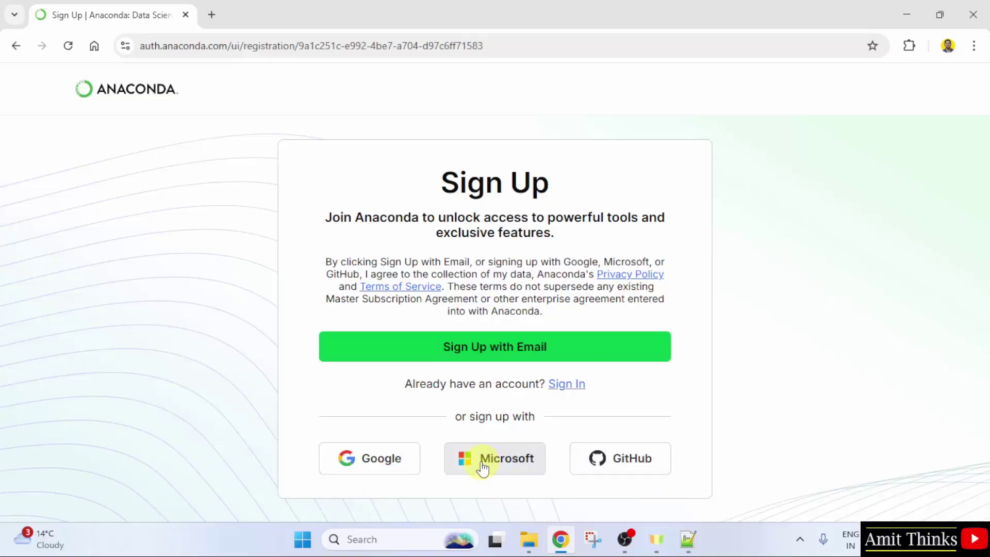
# Step: Sign up with Google, choosing the account and confirming sharing with anaconda.com
pyautogui.click(374, 461)
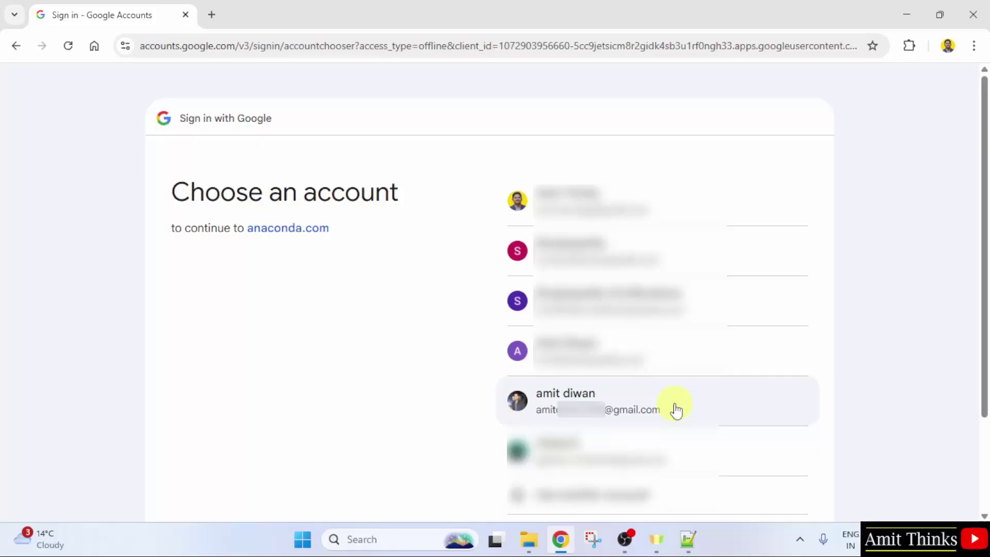
pyautogui.click(720, 408)
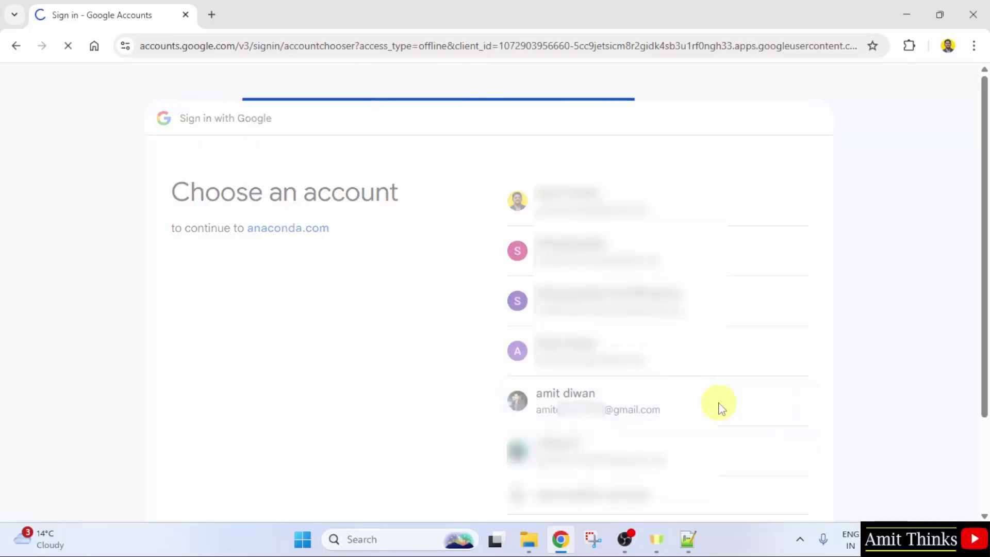
pyautogui.click(735, 469)
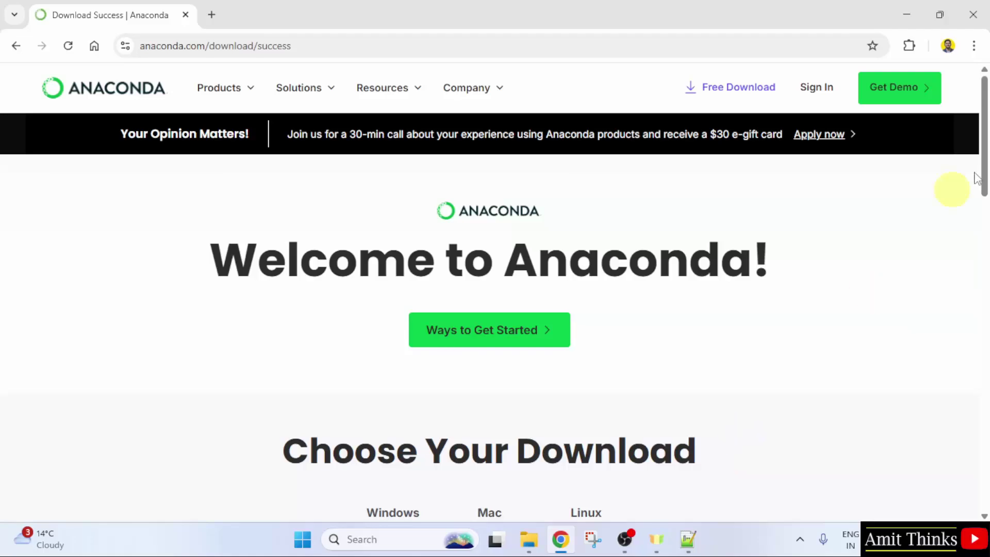
pyautogui.moveTo(984, 136); pyautogui.dragTo(984, 209)
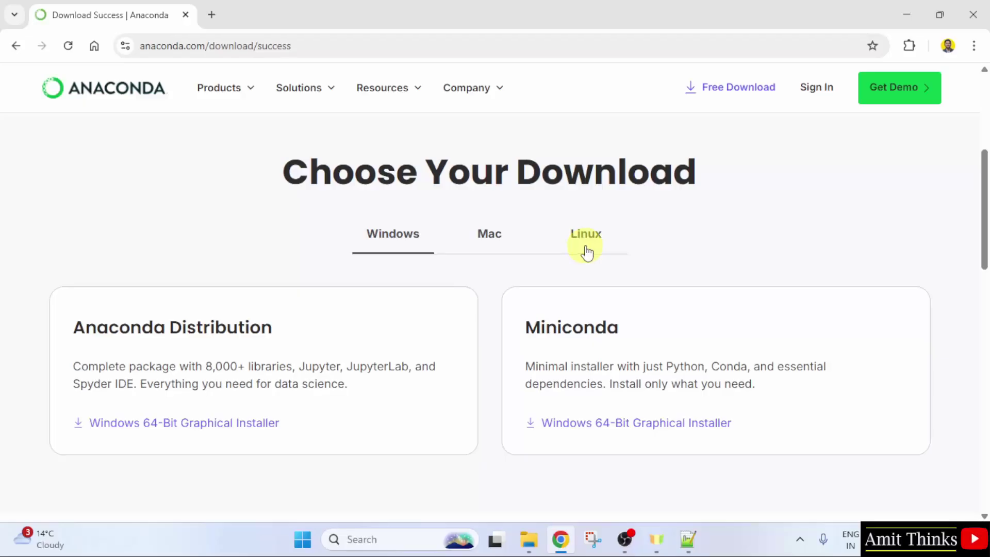
# Step: Download the Windows 64-Bit Graphical Installer for Anaconda Distribution
pyautogui.tripleClick(180, 327)
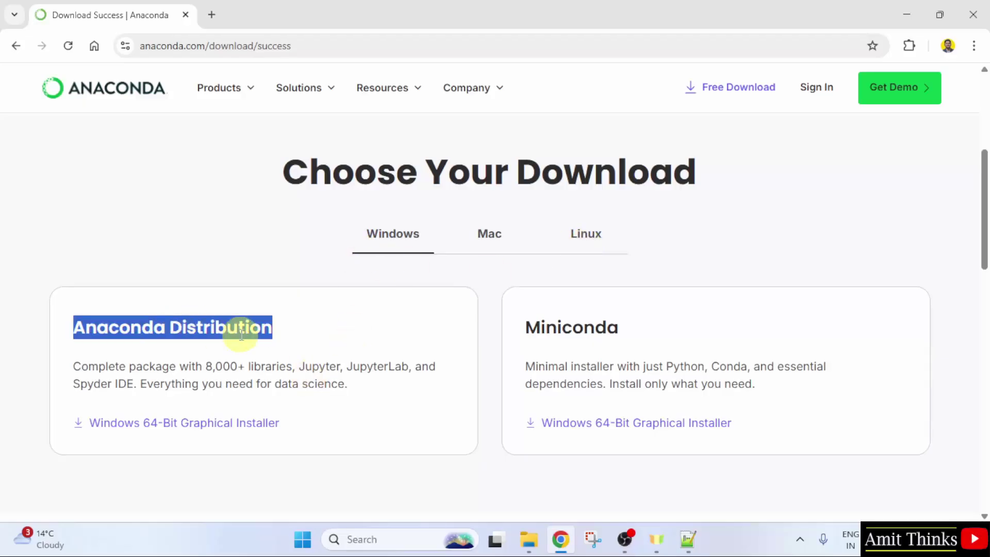
pyautogui.click(220, 381)
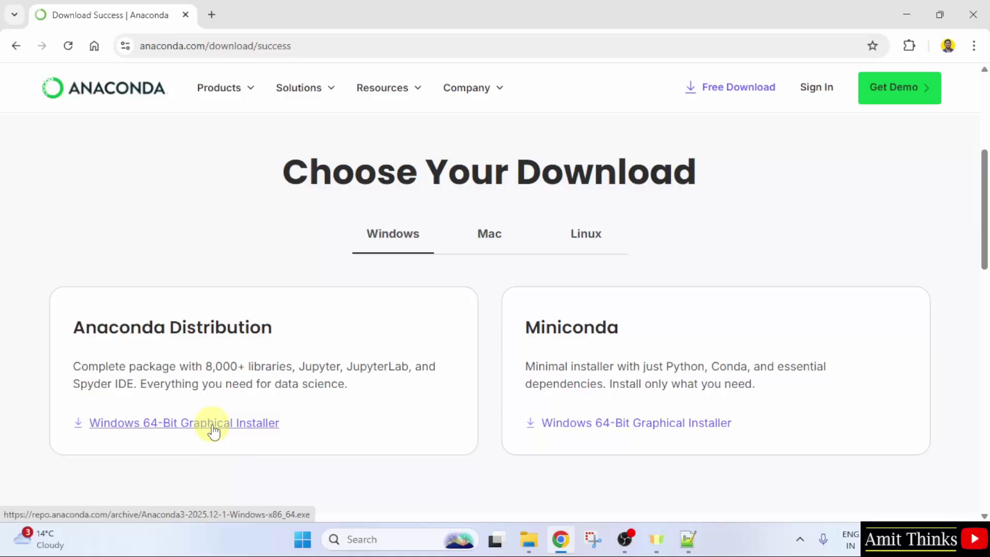
pyautogui.click(214, 430)
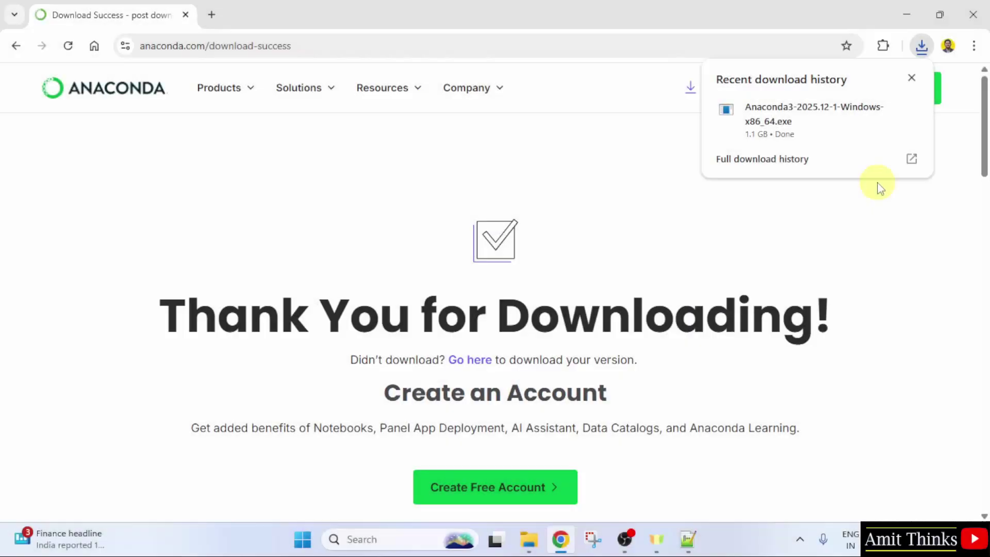
# Step: Open the downloaded Anaconda3 installer and minimize Chrome
pyautogui.rightClick(851, 123)
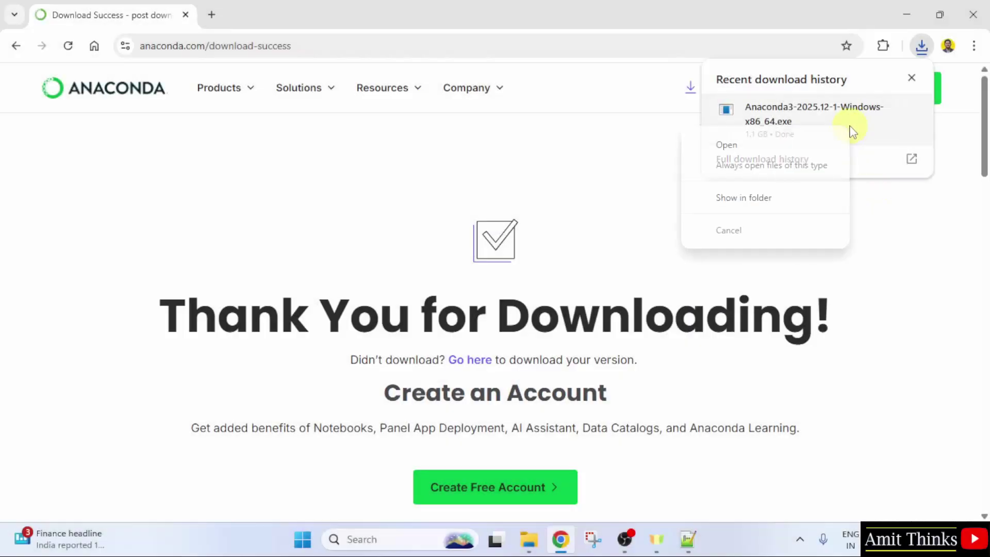
pyautogui.click(831, 145)
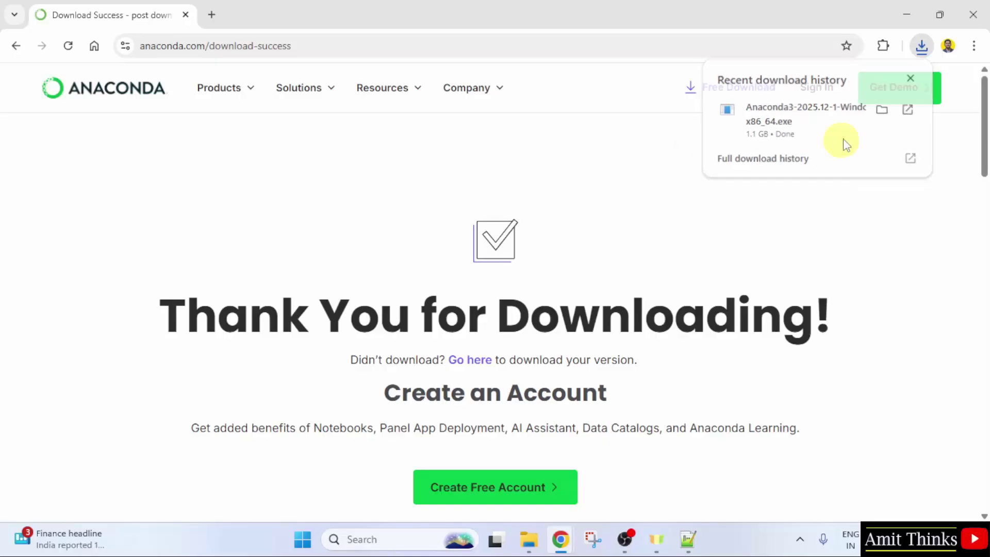
pyautogui.click(907, 15)
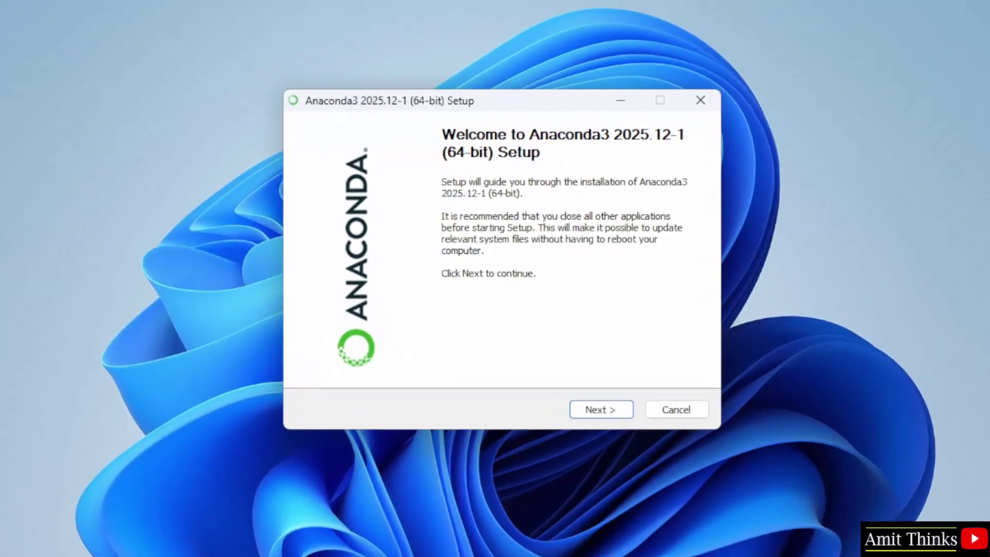
# Step: Accept the license, install for All Users, and keep the default C:\ProgramData\anaconda3 folder
pyautogui.click(602, 410)
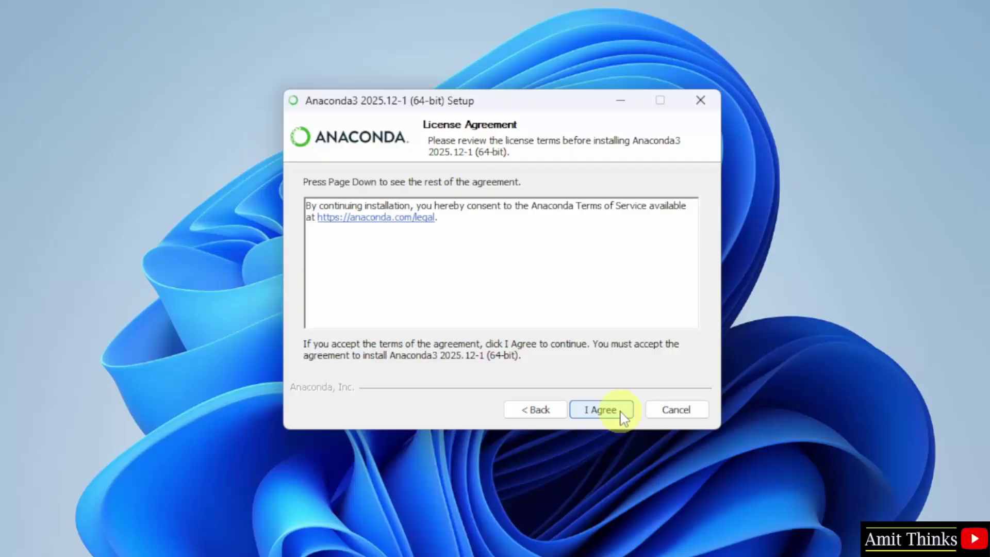
pyautogui.click(624, 416)
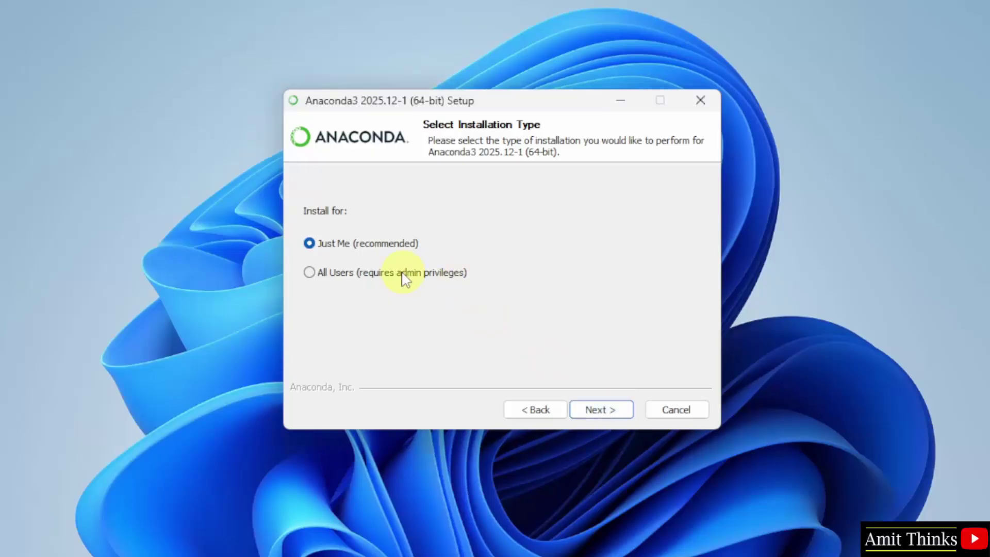
pyautogui.click(406, 275)
pyautogui.click(610, 413)
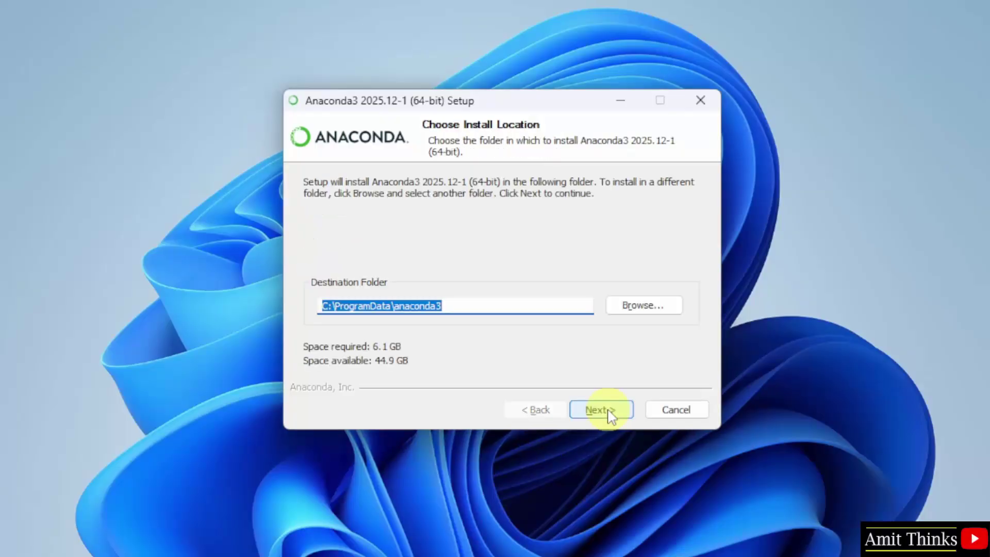
pyautogui.click(611, 413)
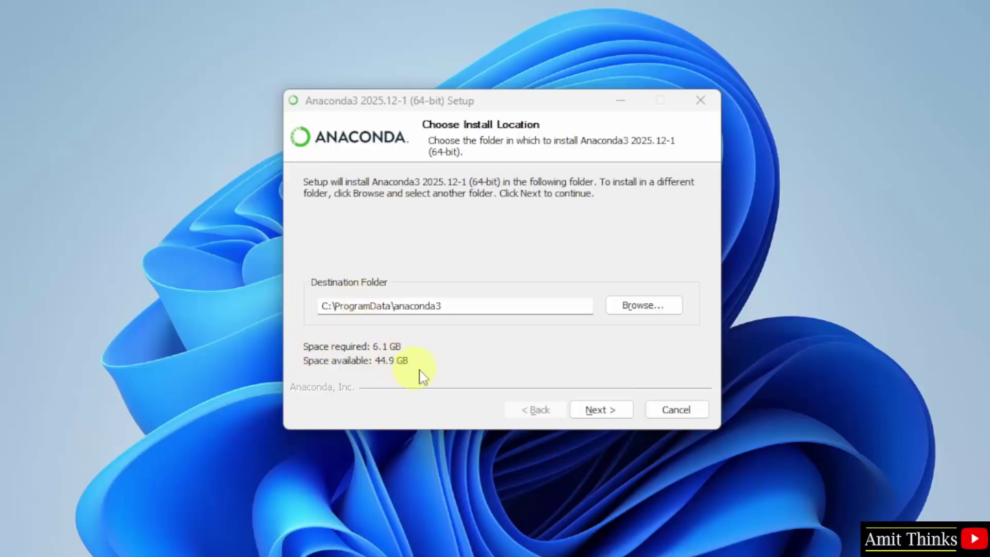
pyautogui.click(607, 415)
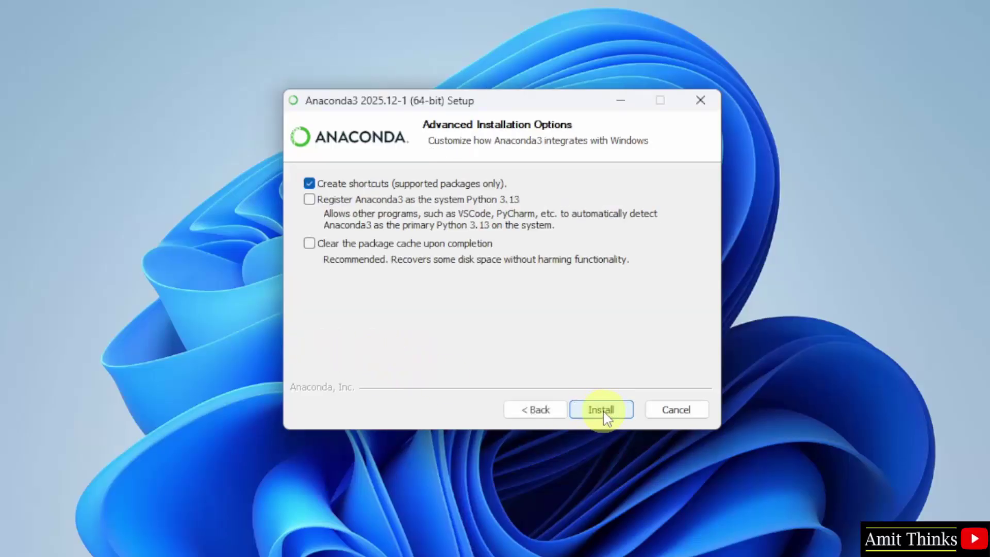
# Step: Register Anaconda3 as the system Python 3.13 and install until Installation Complete
pyautogui.click(310, 200)
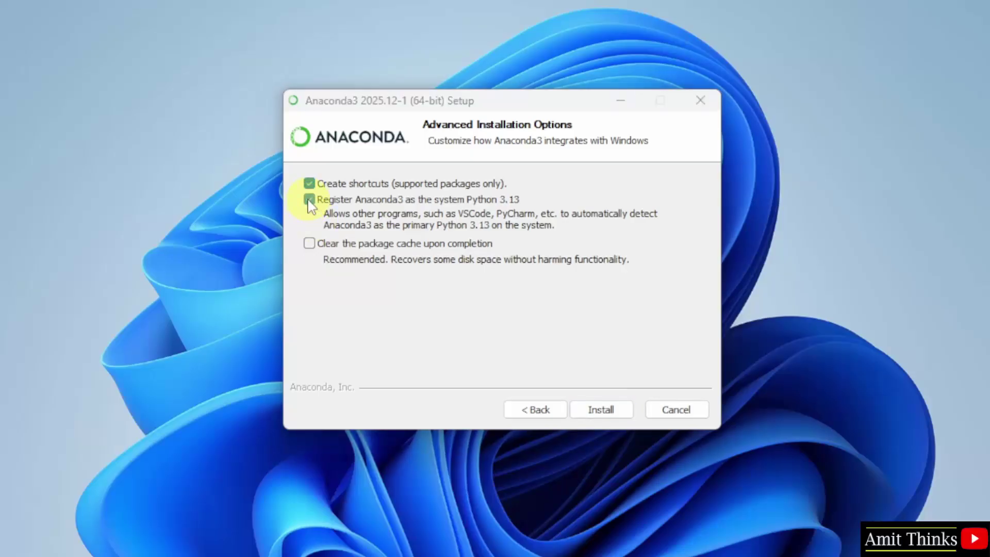
pyautogui.click(601, 410)
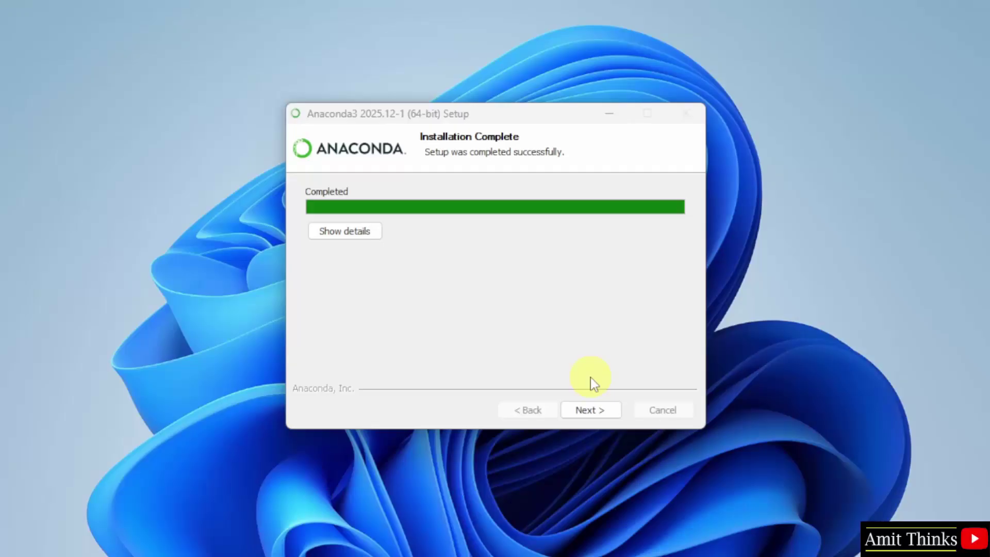
# Step: Pass the completion pages, turn off Welcome to Anaconda and Launch Navigator, then finish
pyautogui.click(591, 410)
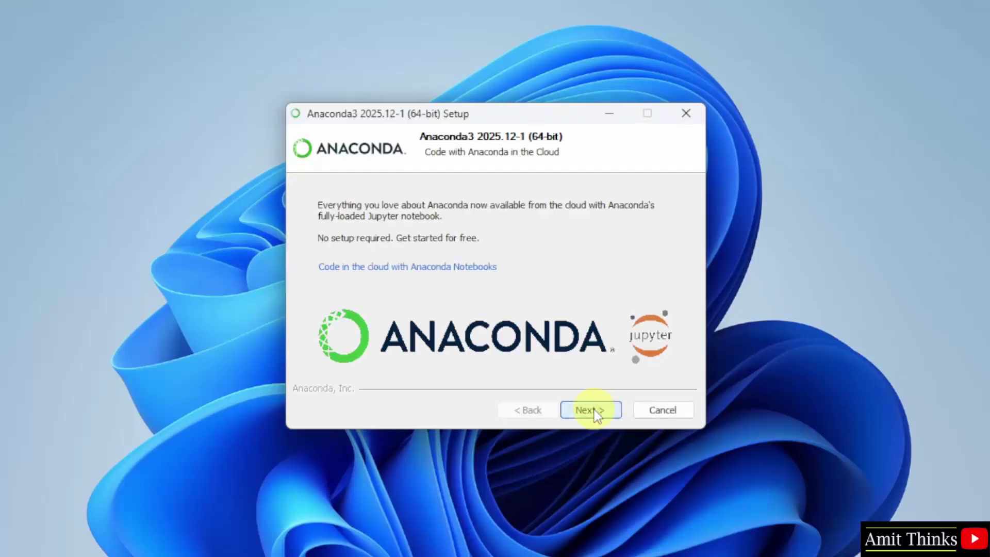
pyautogui.click(591, 410)
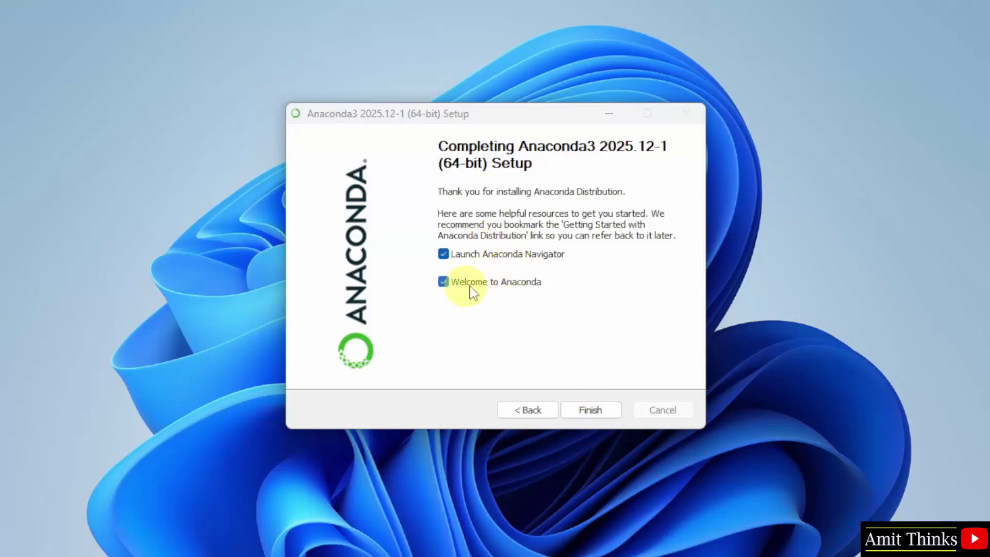
pyautogui.click(444, 281)
pyautogui.click(443, 254)
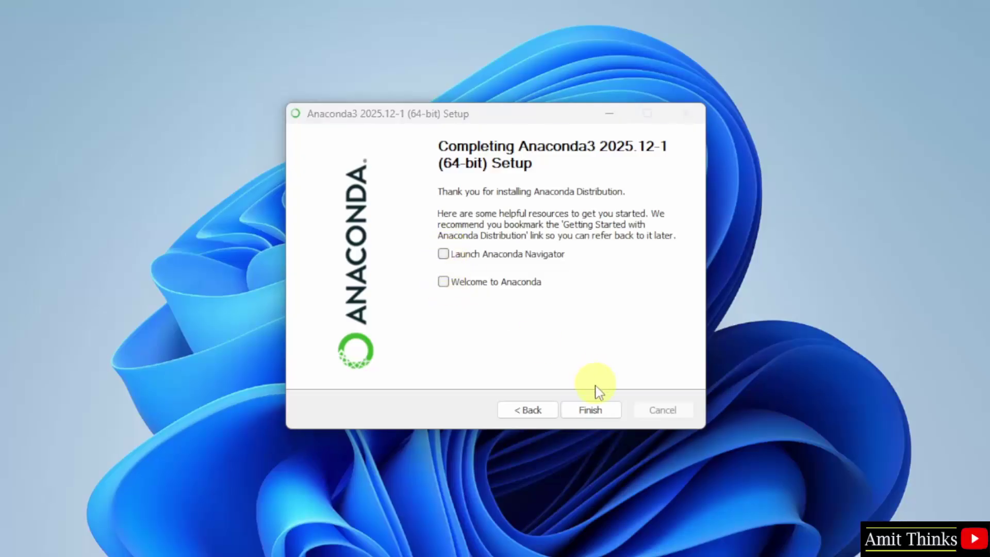
pyautogui.click(590, 410)
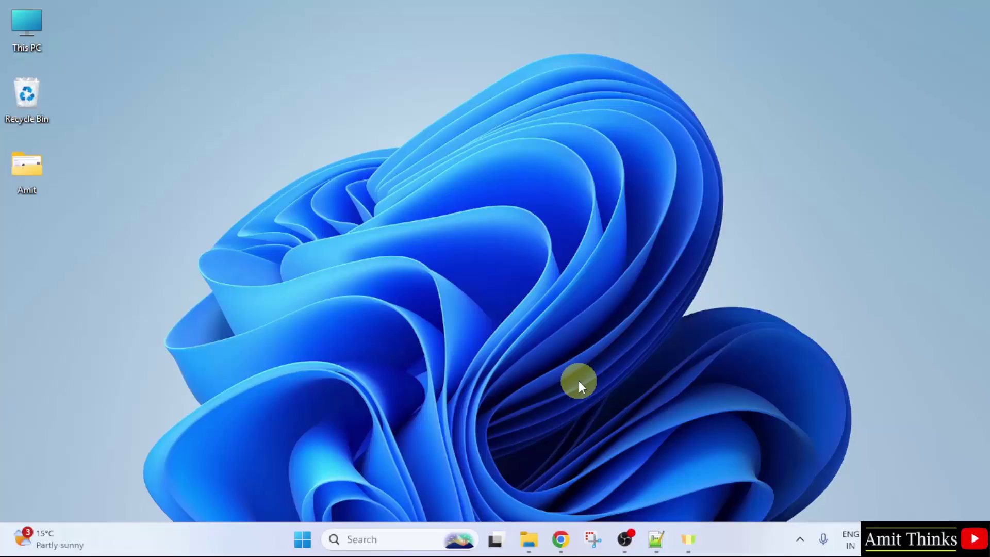
# Step: Search the Start menu for 'anaconda' and open Anaconda Prompt
pyautogui.click(304, 539)
pyautogui.write('anacond')
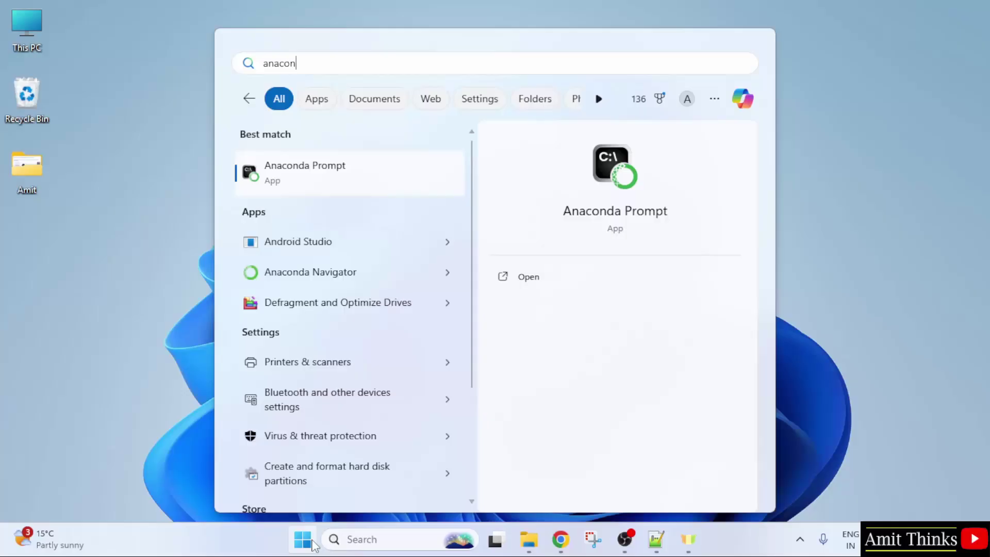
pyautogui.write('a')
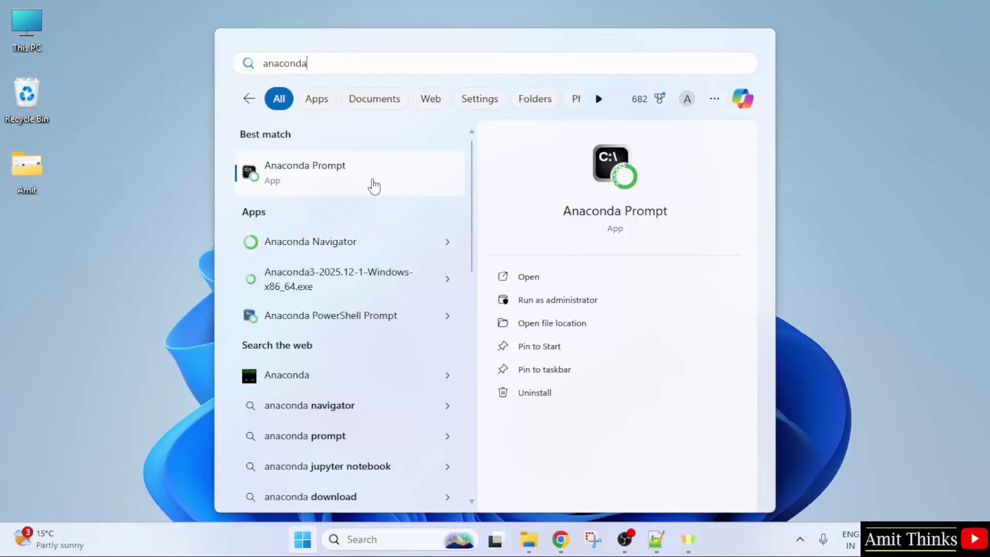
pyautogui.click(375, 184)
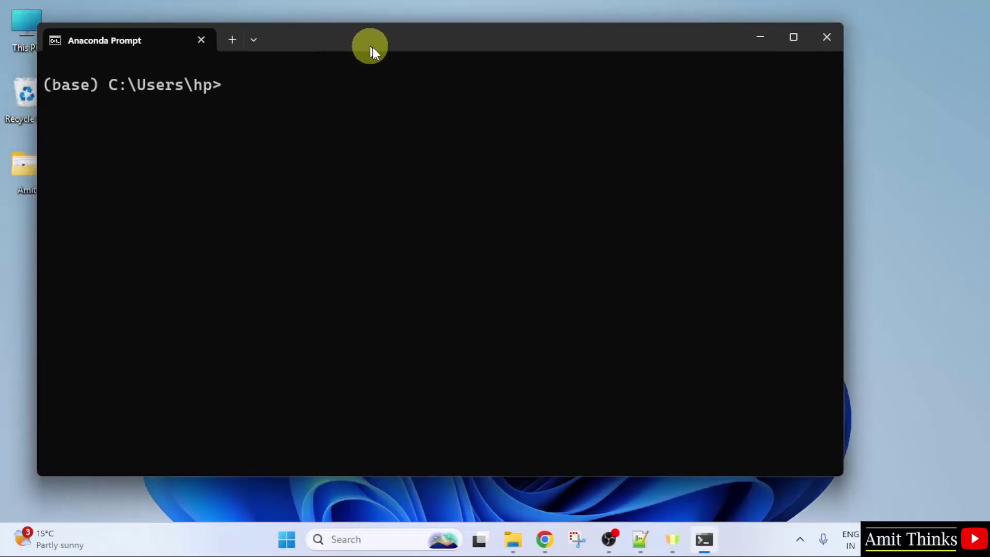
# Step: Reposition the Anaconda Prompt window and run 'jupyter notebook'
pyautogui.moveTo(352, 43); pyautogui.dragTo(460, 73)
pyautogui.write('jupy')
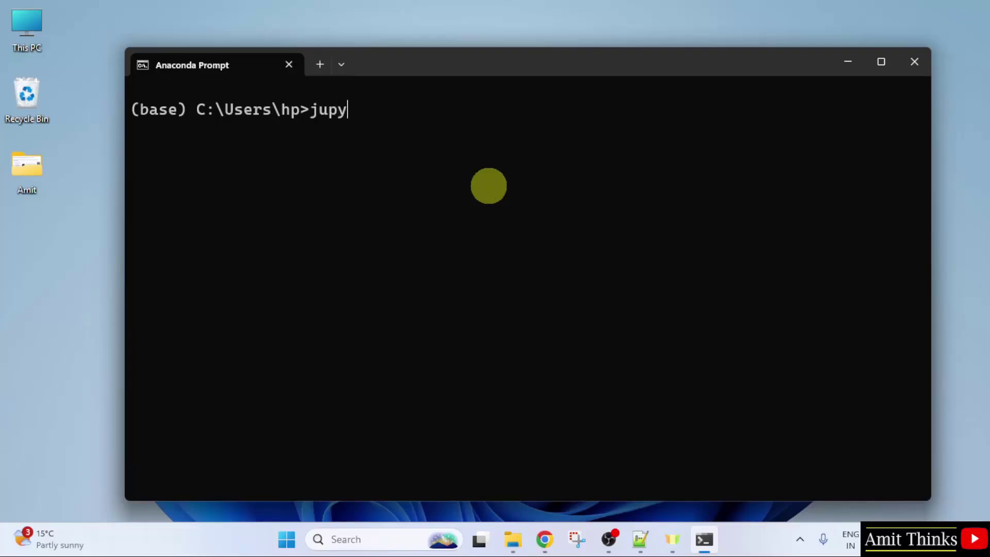
pyautogui.write('ter noteb')
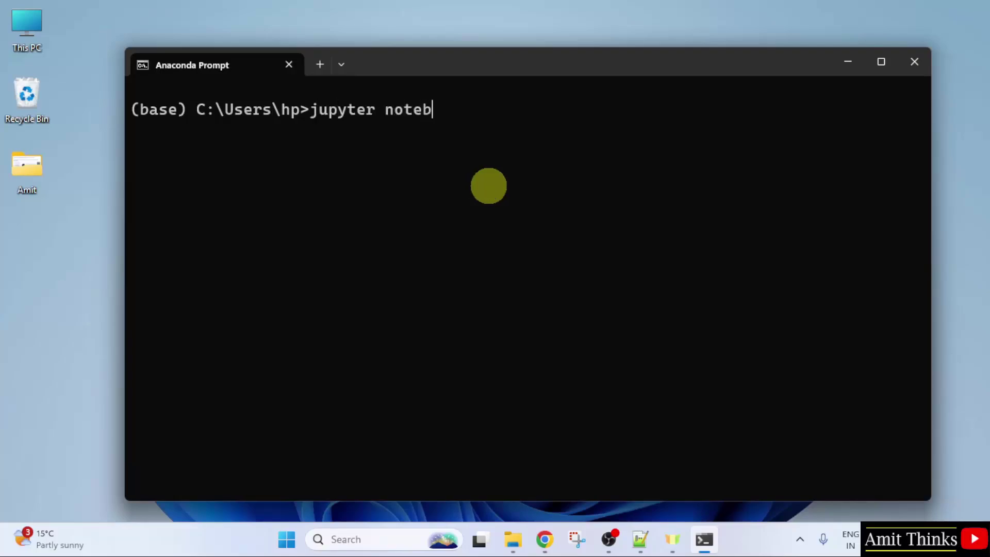
pyautogui.write('ook')
pyautogui.press('Return')
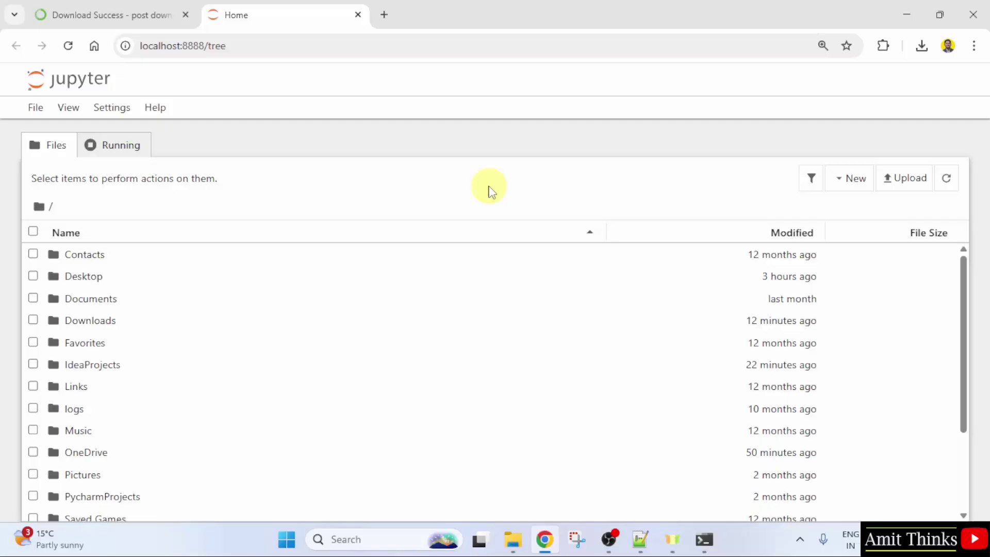
# Step: Create a Python 3 (ipykernel) notebook from the New menu, opening Untitled.ipynb
pyautogui.click(851, 178)
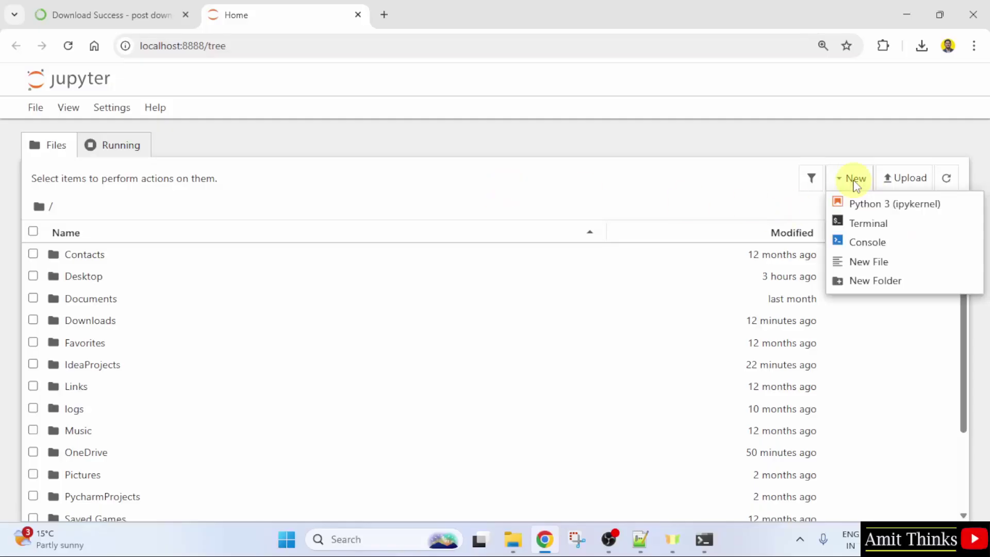
pyautogui.click(895, 204)
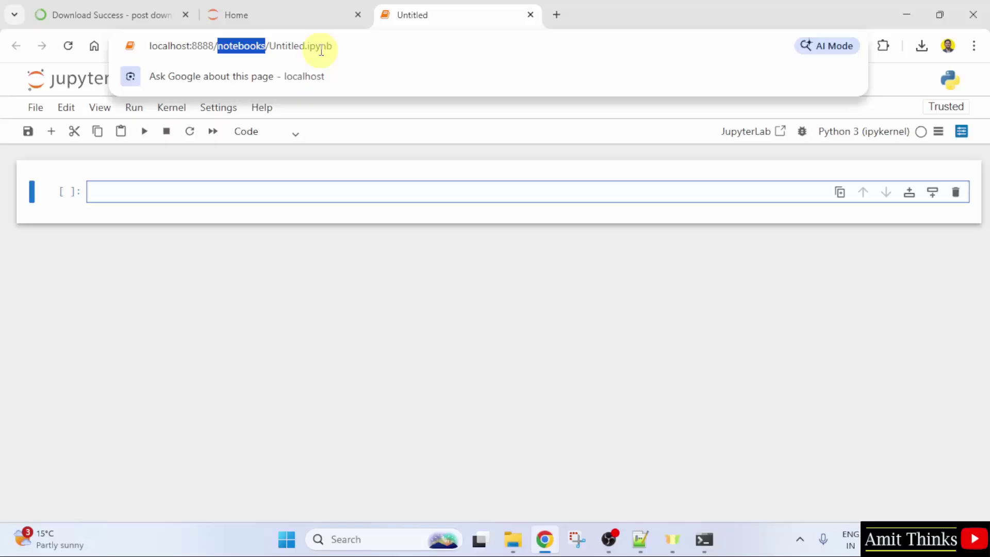
# Step: Check the notebook's web address, then rename the notebook from 'Untitled' to 'Demo'
pyautogui.click(287, 46)
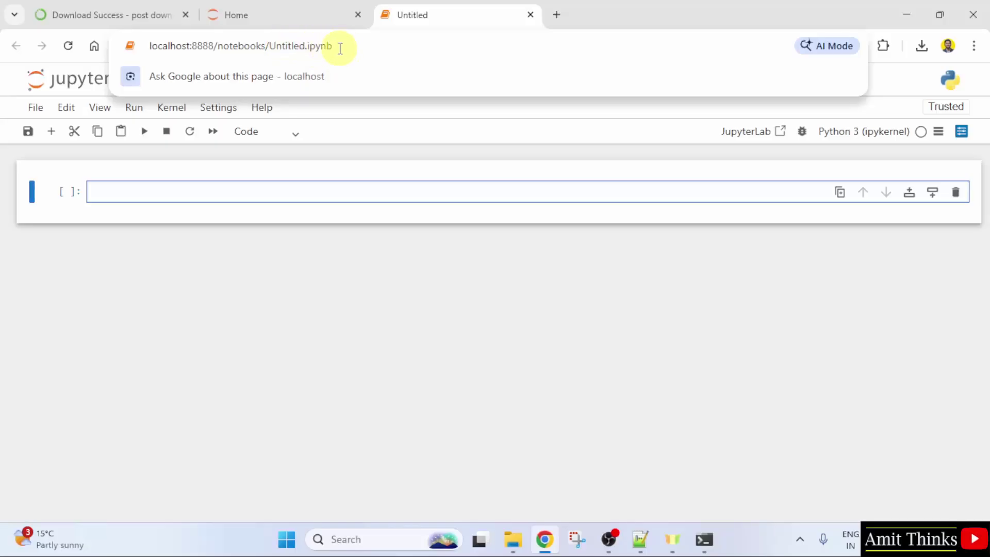
pyautogui.moveTo(306, 46); pyautogui.dragTo(333, 45)
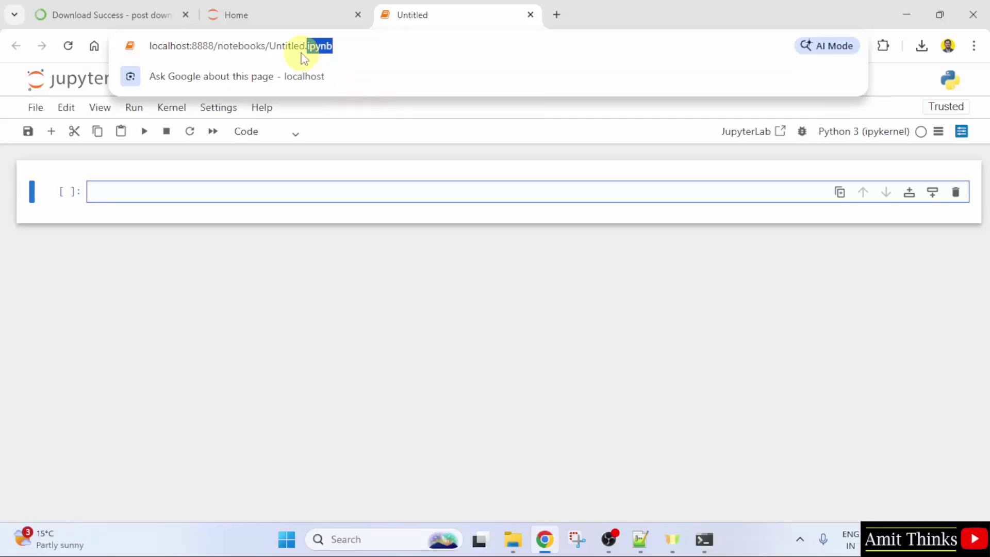
pyautogui.press('Escape')
pyautogui.click(147, 80)
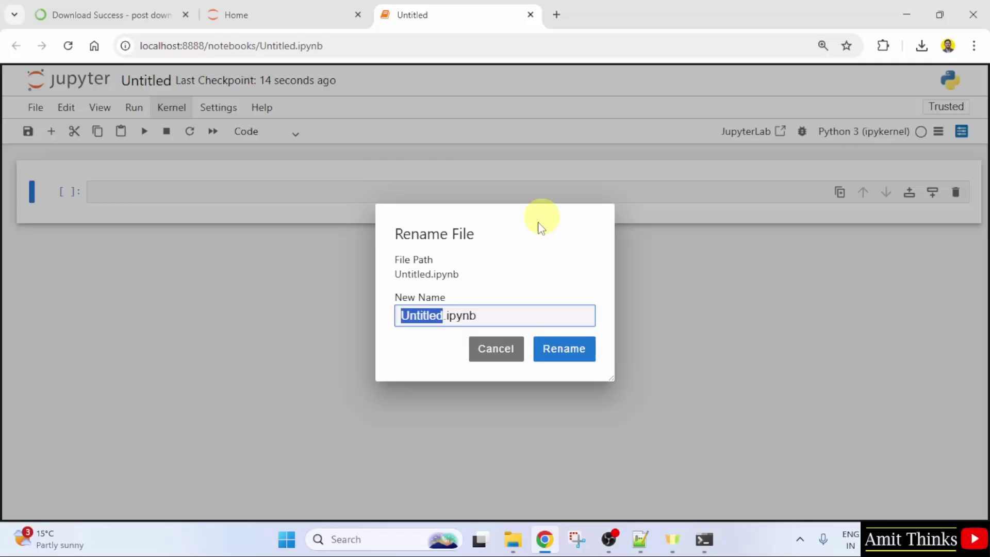
pyautogui.write('D')
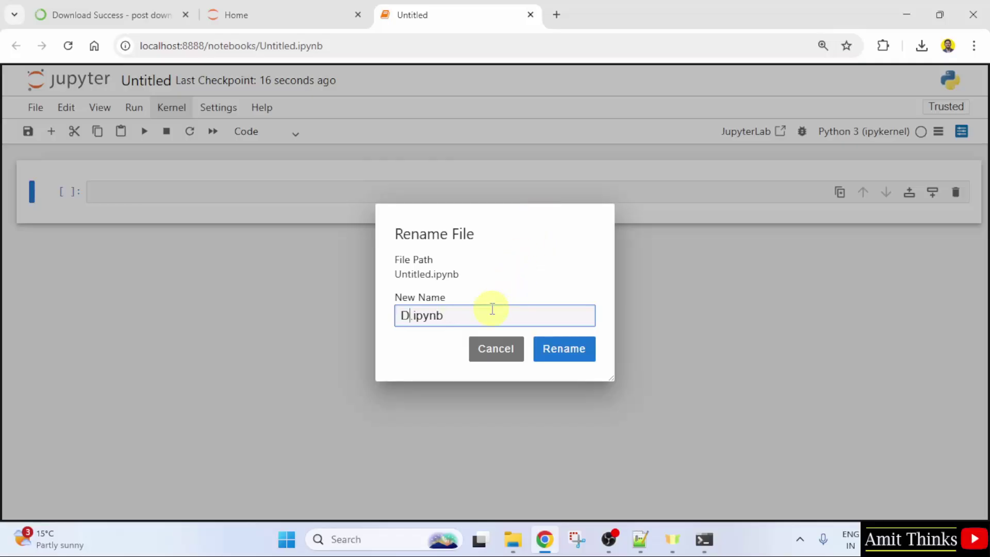
pyautogui.write('emo')
pyautogui.click(564, 349)
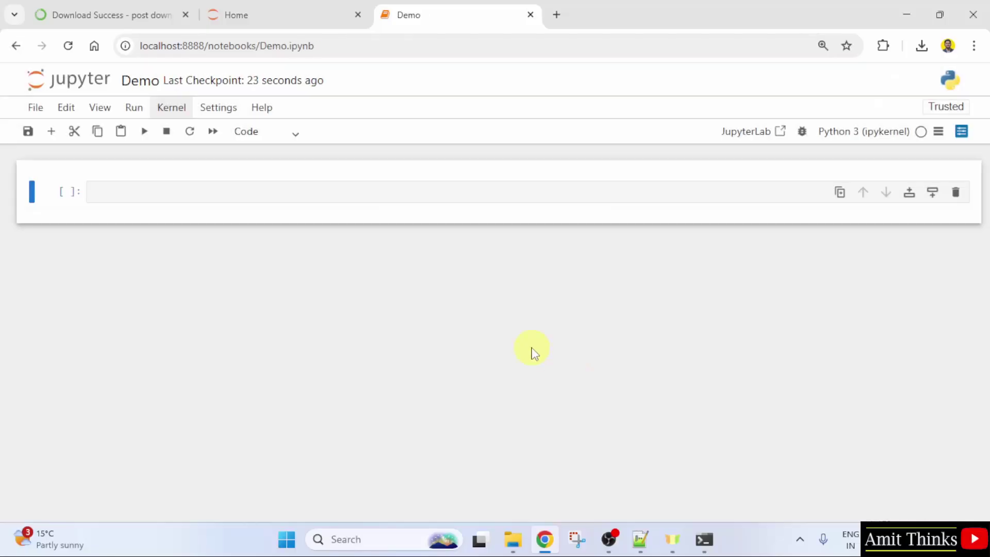
# Step: Write a print statement with a name in Demo's first cell, run it, and select the output
pyautogui.click(203, 195)
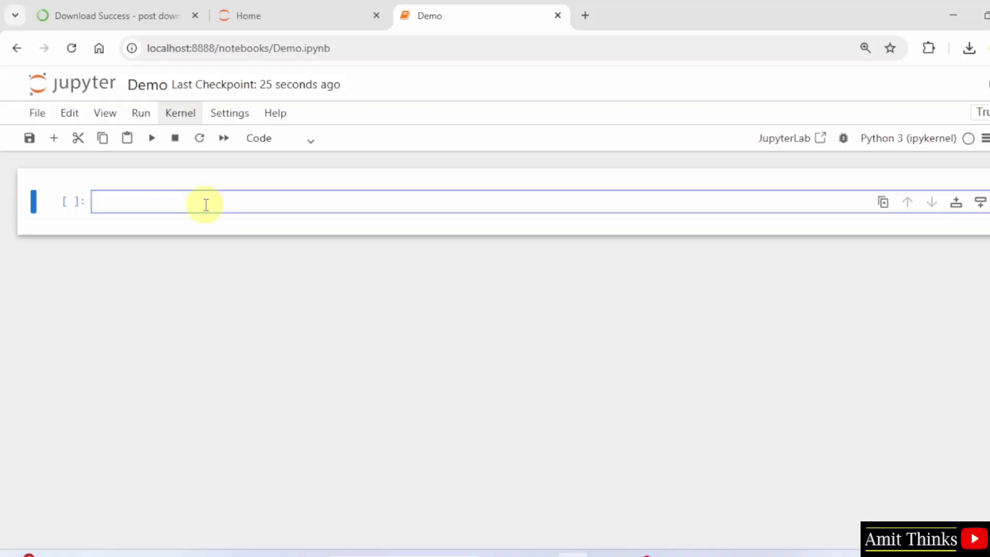
pyautogui.write('pri')
pyautogui.write('nt')
pyautogui.write('(')
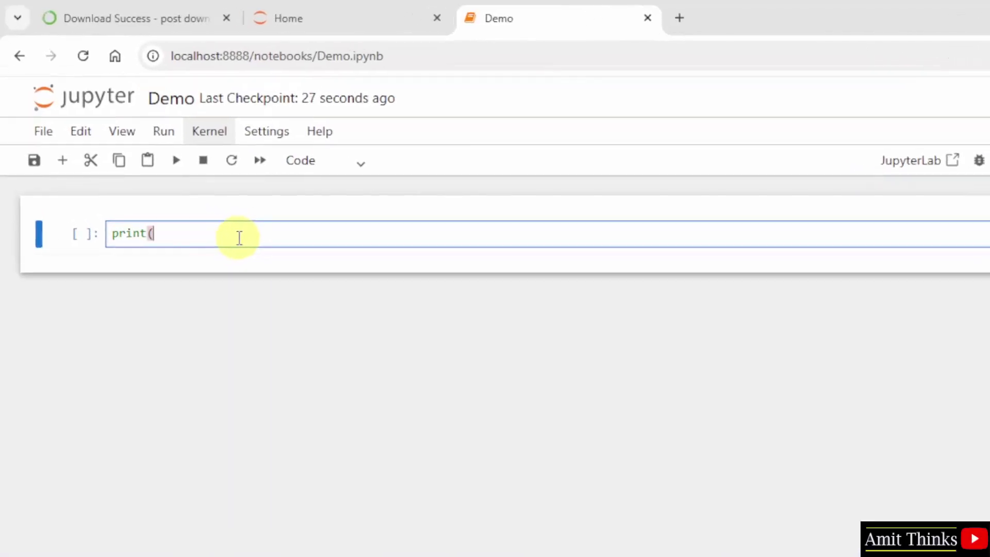
pyautogui.write('"")')
pyautogui.press('Left')
pyautogui.write('Amit ')
pyautogui.write('Diwan')
pyautogui.click(300, 232)
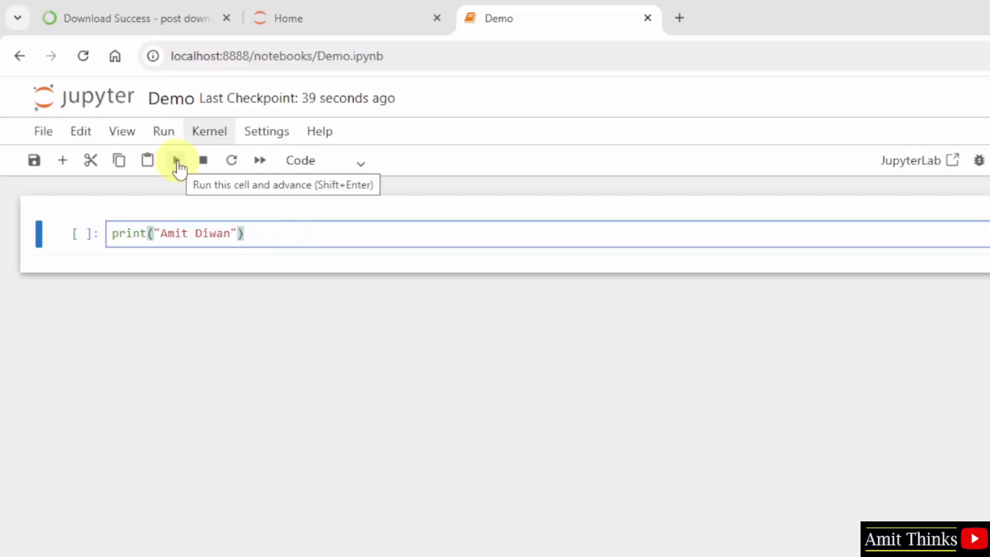
pyautogui.click(178, 165)
pyautogui.moveTo(113, 263); pyautogui.dragTo(201, 267)
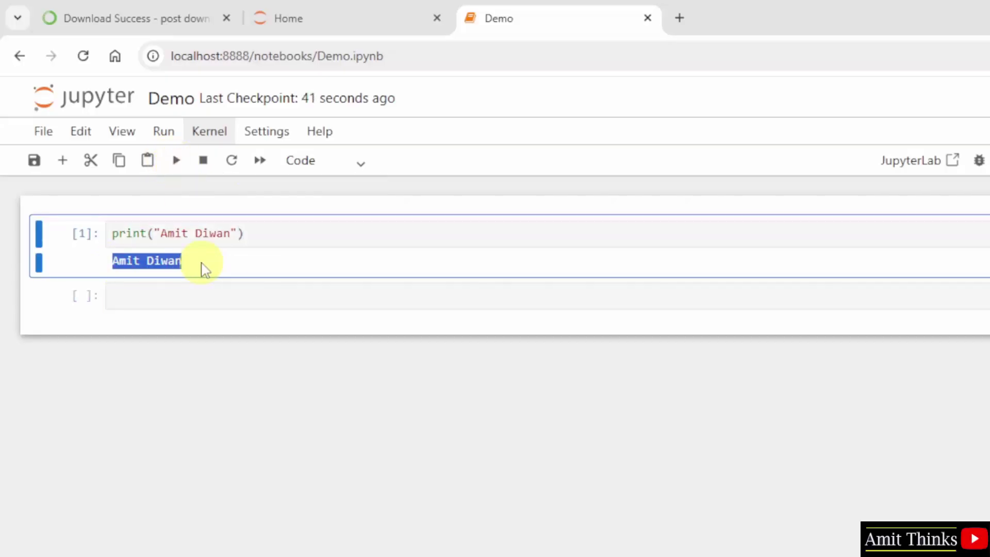